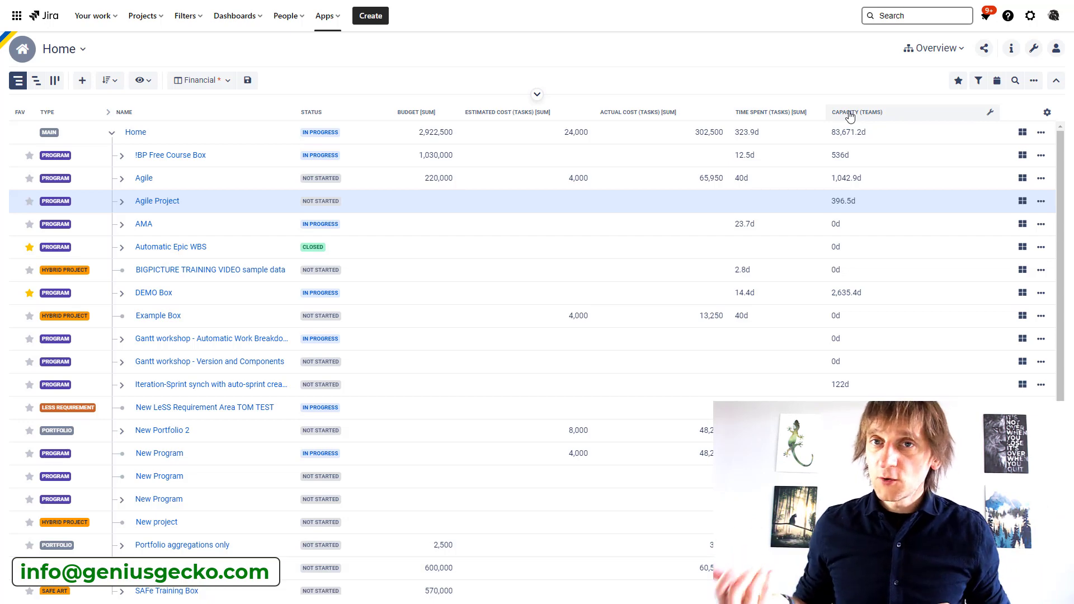
In Manage columns, browse the Add new column list down to Theme name
left_click(1047, 114)
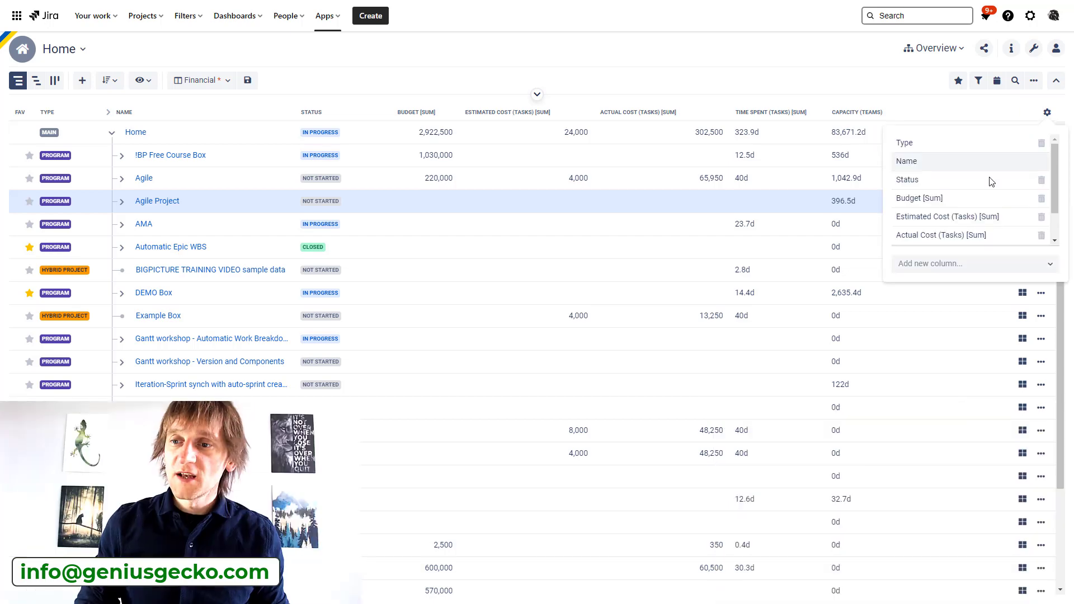
scroll(982, 191, "down", 1)
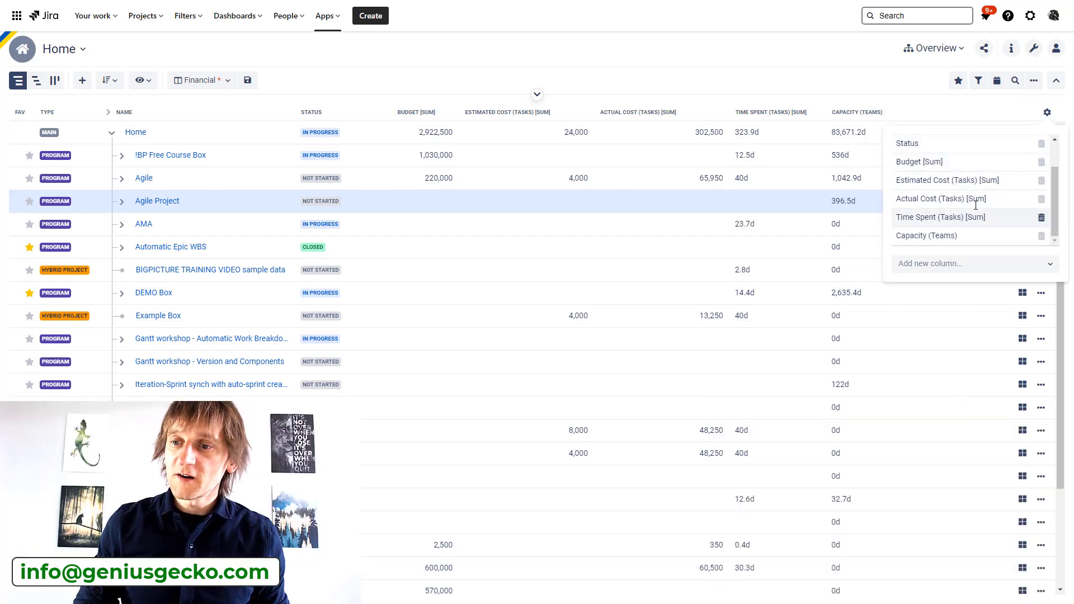
left_click(958, 270)
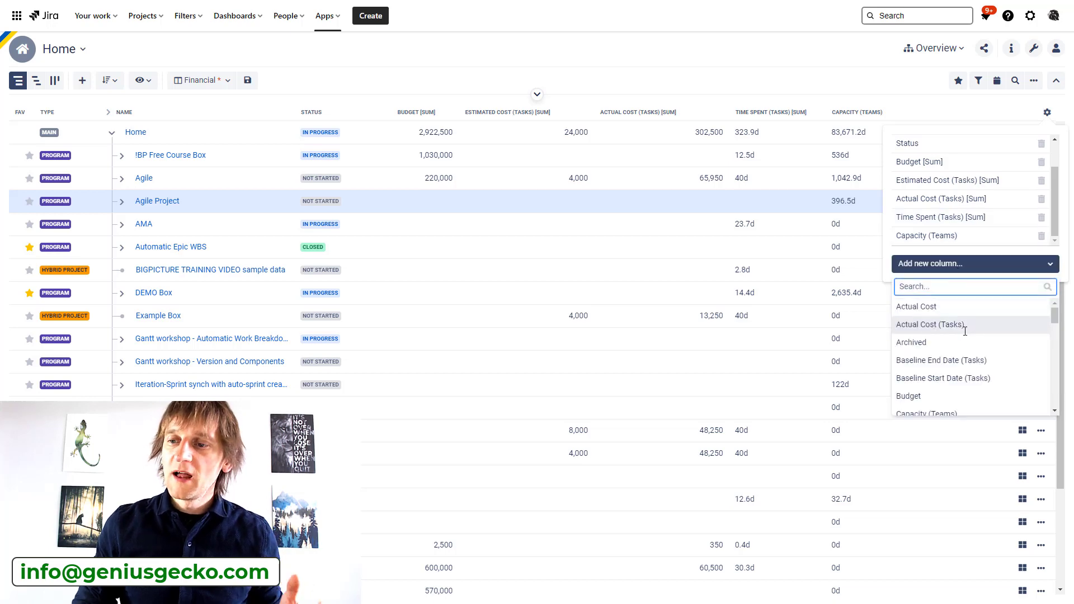
scroll(965, 330, "down", 5)
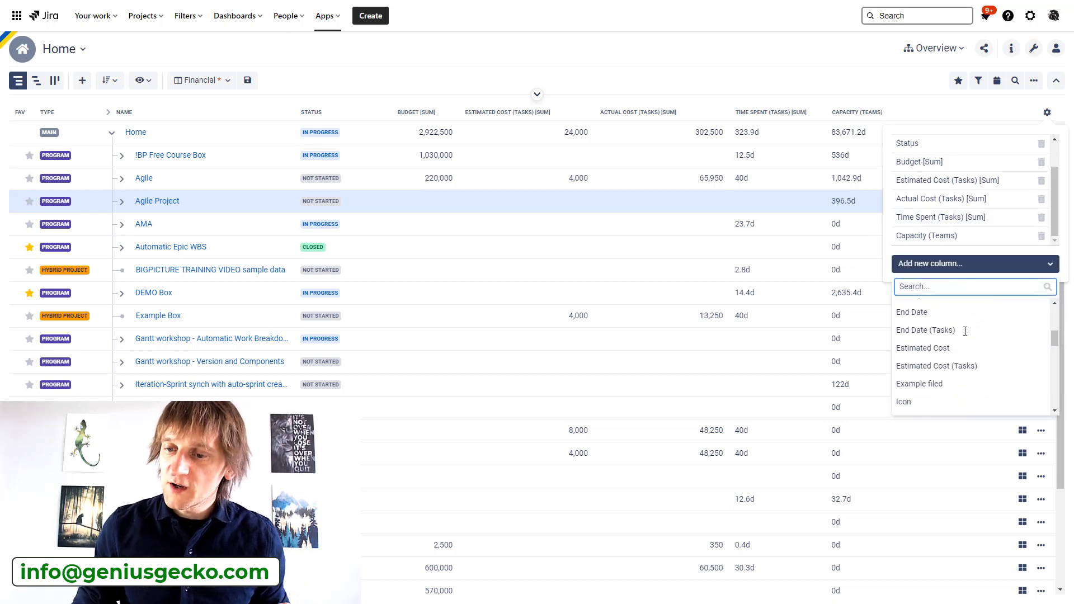
scroll(965, 330, "down", 3)
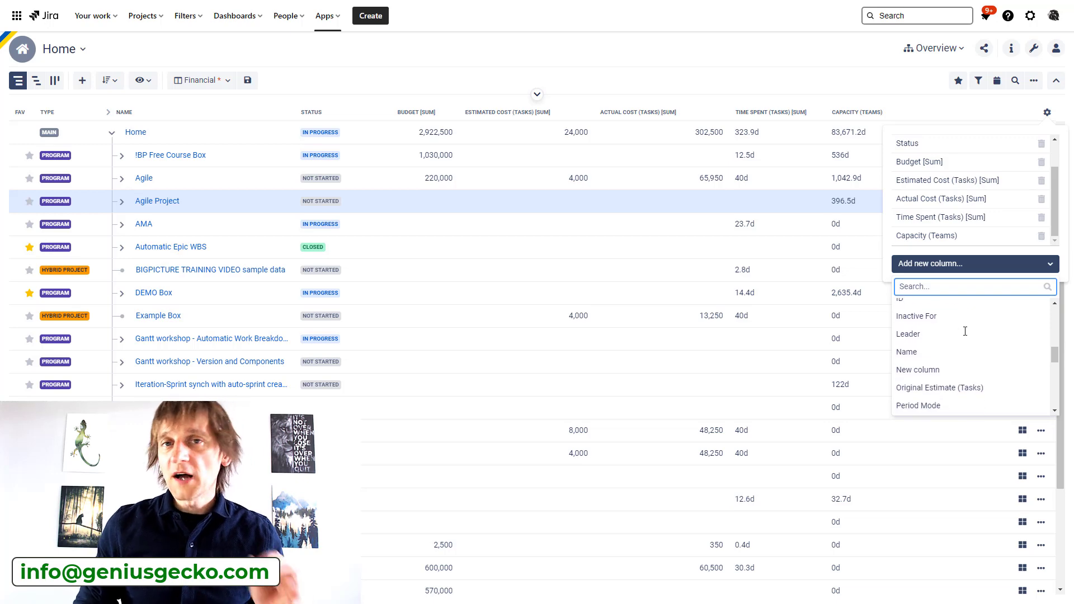
scroll(965, 330, "down", 2)
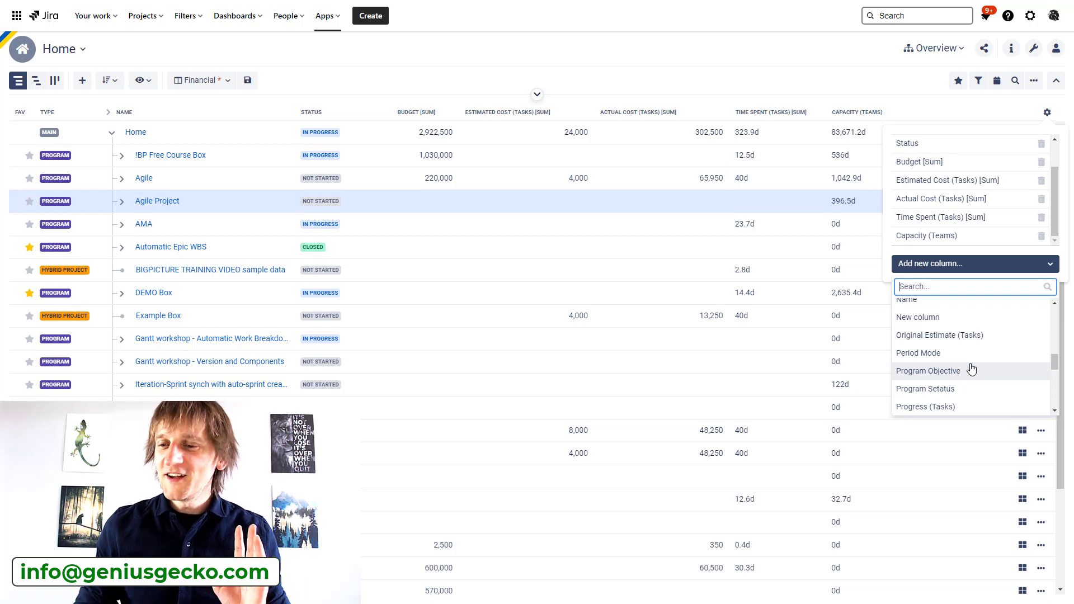
scroll(972, 369, "down", 4)
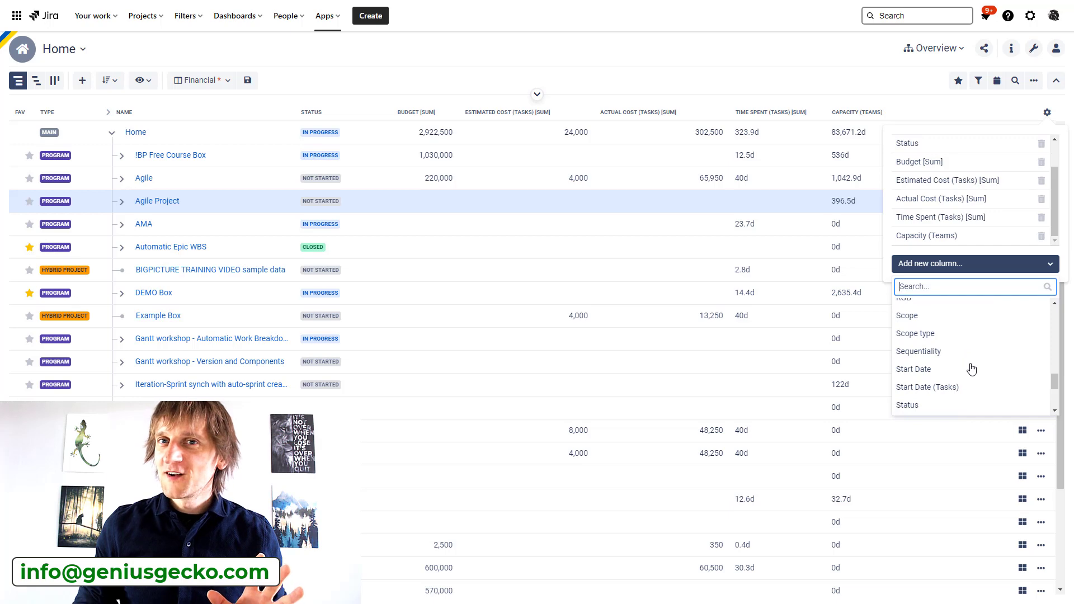
scroll(972, 369, "down", 3)
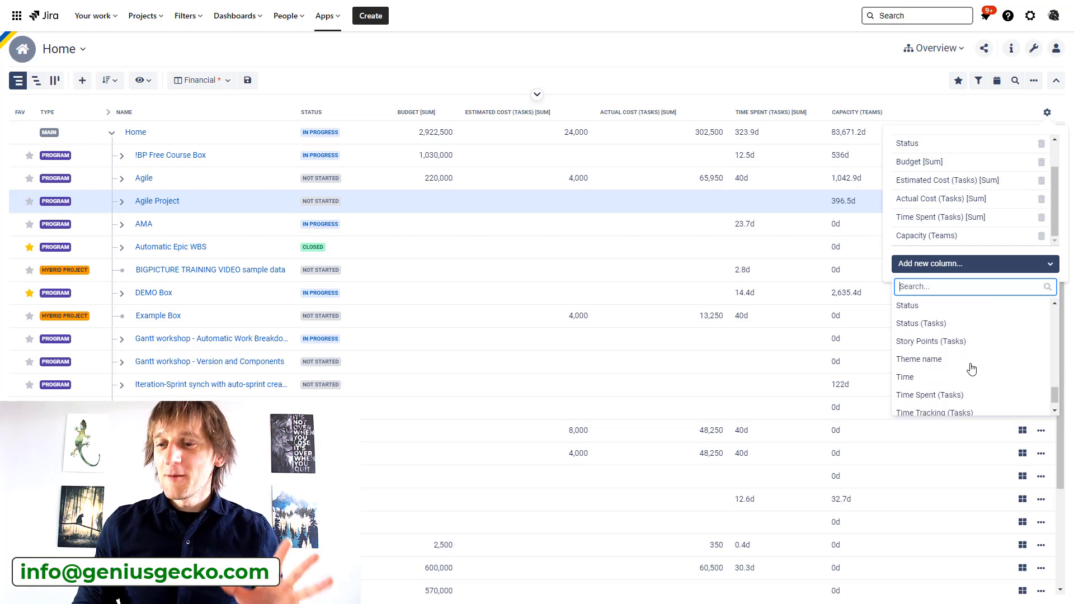
scroll(972, 370, "down", 1)
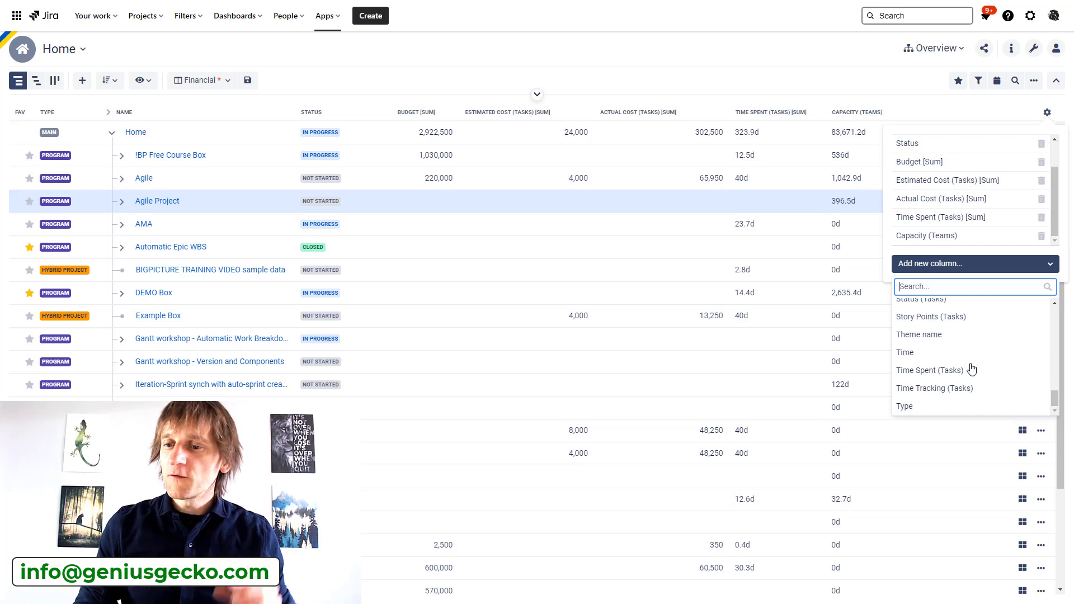
scroll(971, 369, "up", 1)
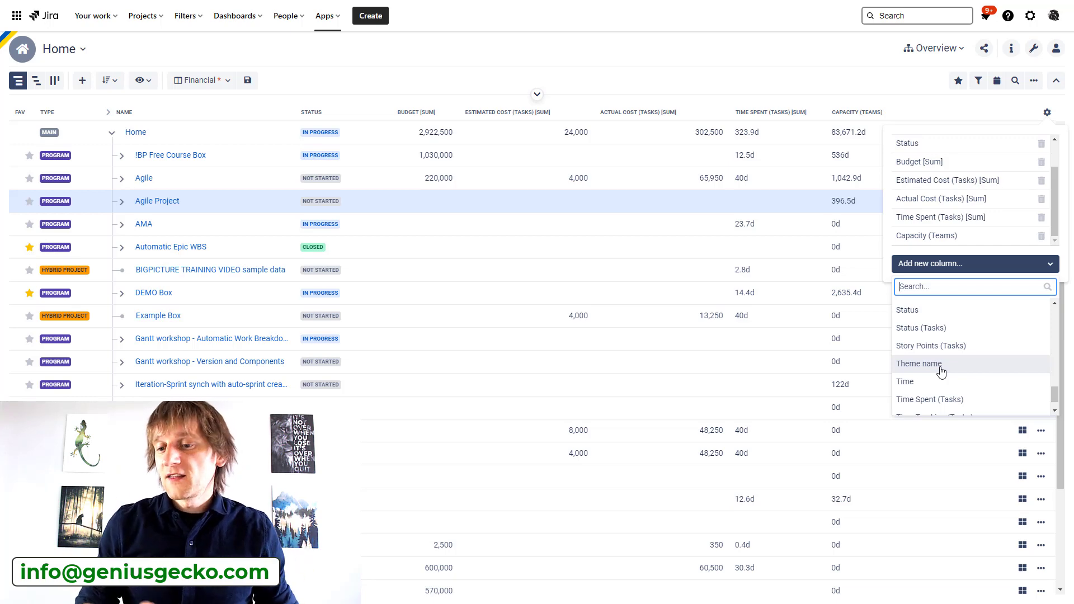
Add the Theme name column to the table and start editing Example Box's theme cell
left_click(941, 366)
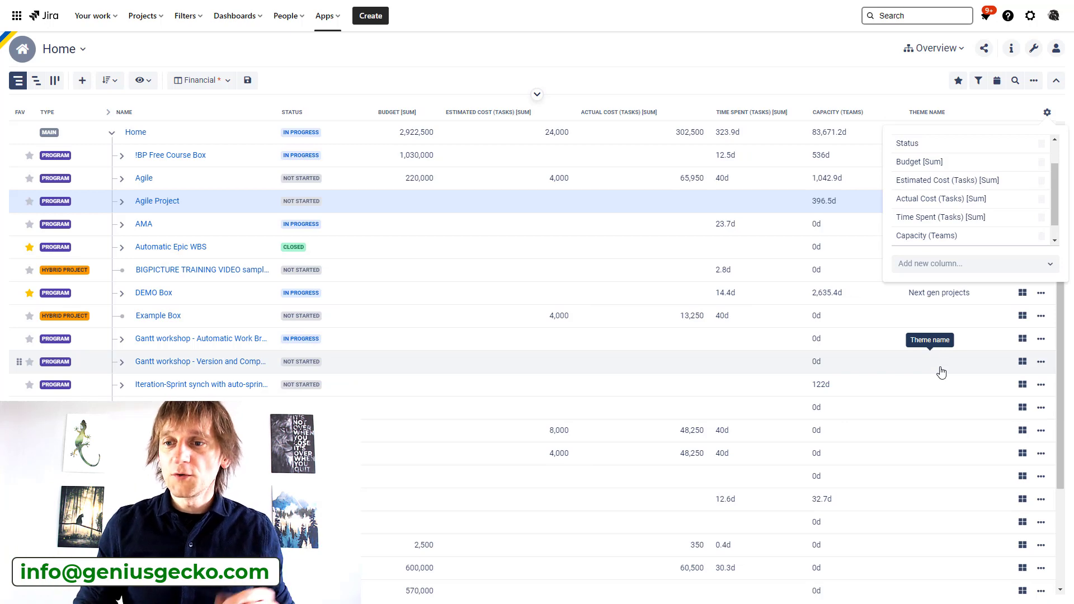
left_click(868, 88)
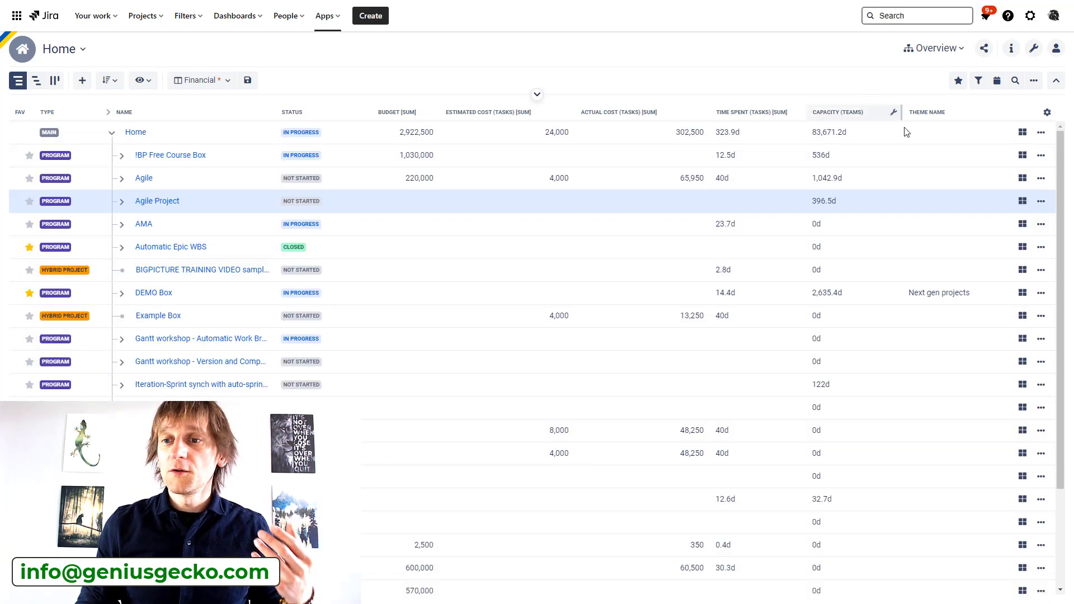
left_click(947, 324)
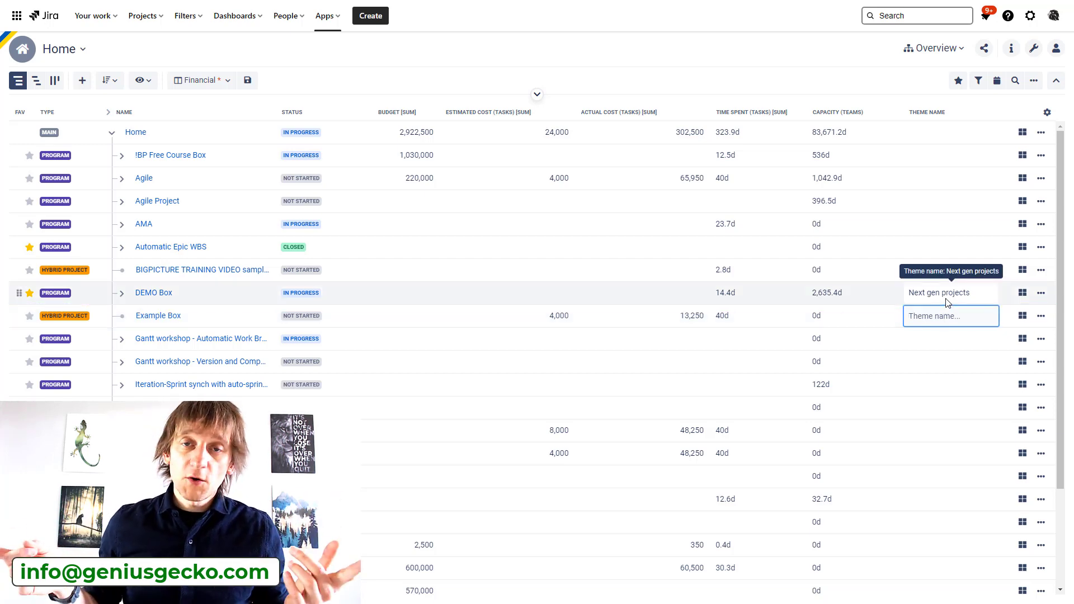
left_click_drag(948, 302, 1041, 140)
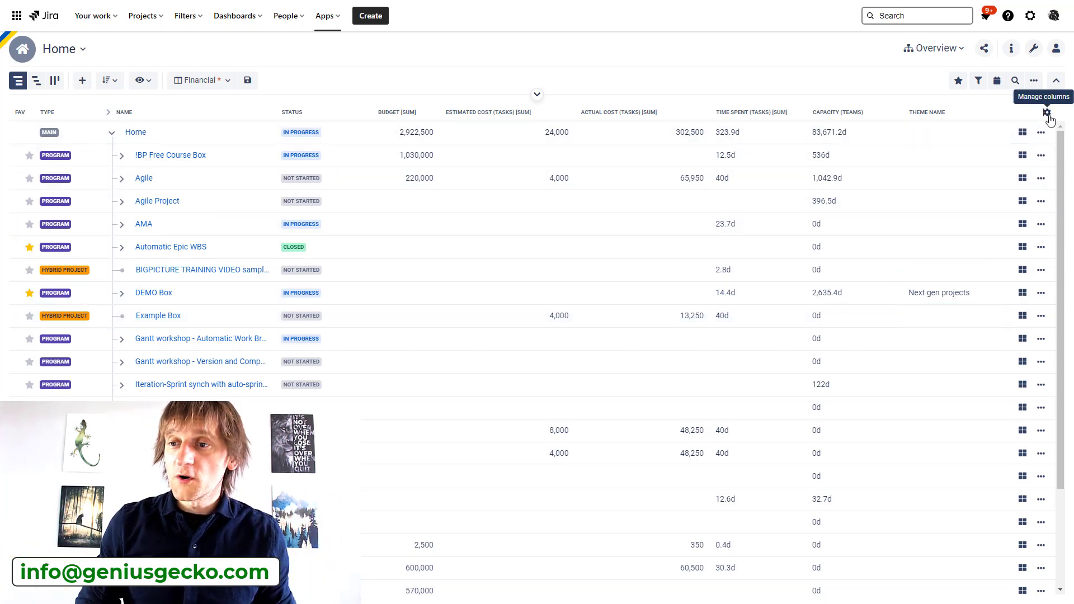
Open the Configuration module and navigate to Overview's Box Columns settings listing Theme name
left_click(1046, 112)
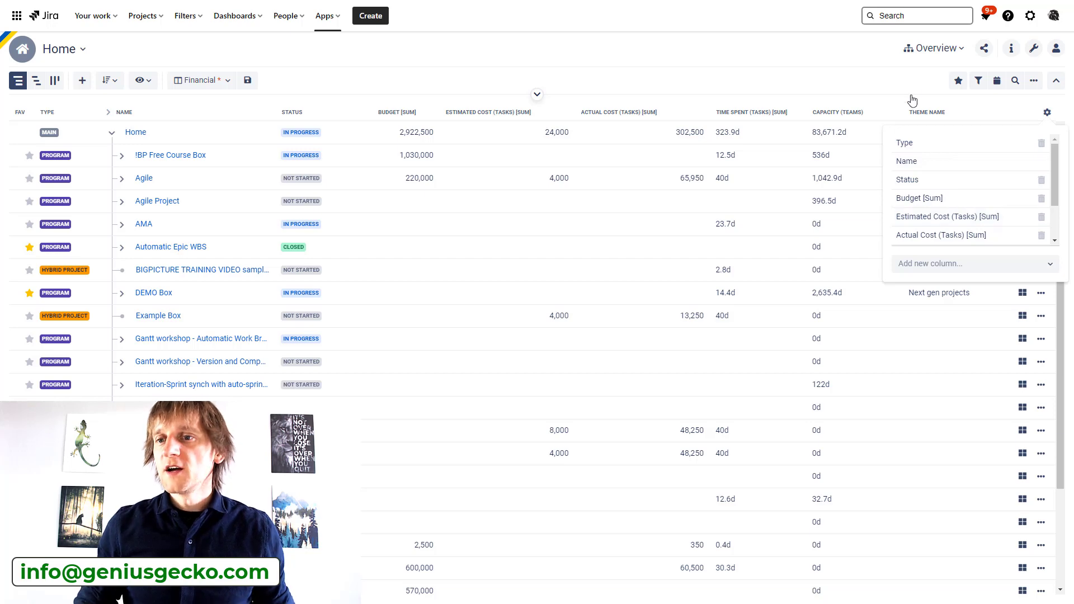
left_click(933, 53)
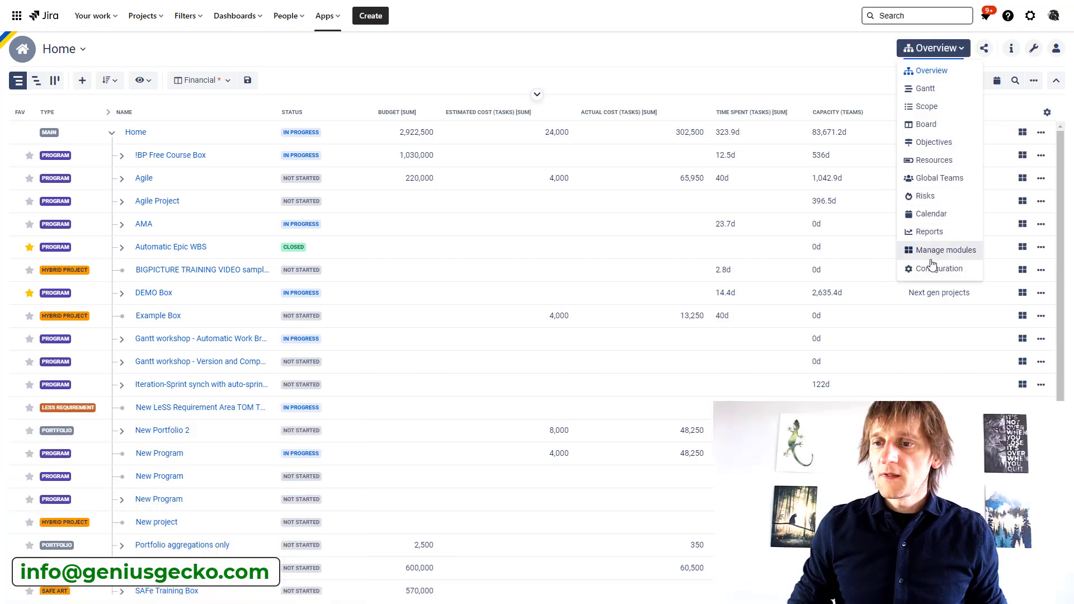
left_click(934, 270)
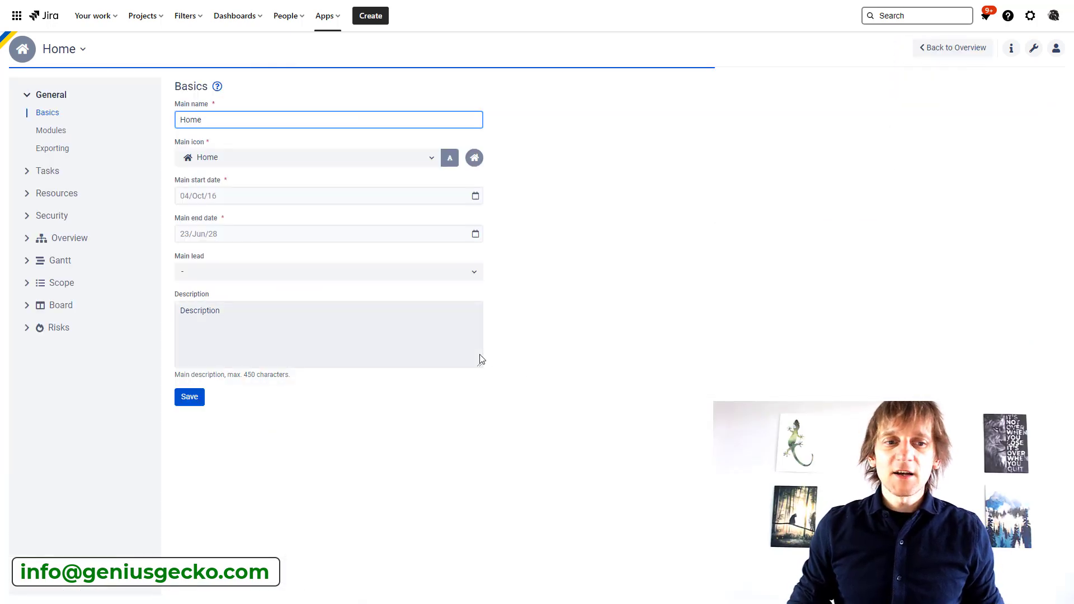
left_click(42, 244)
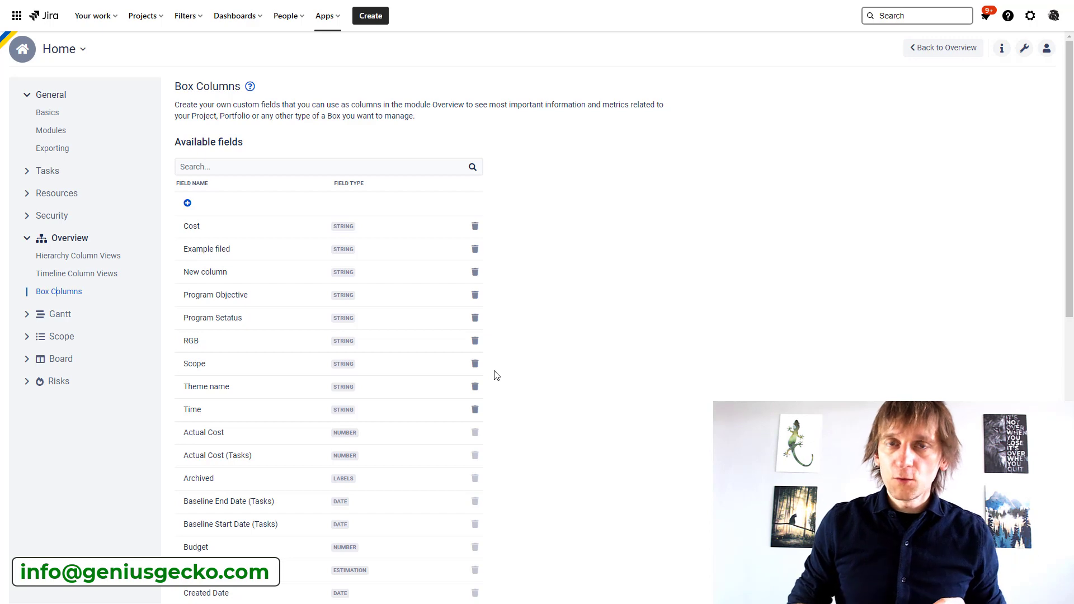
scroll(499, 392, "down", 10)
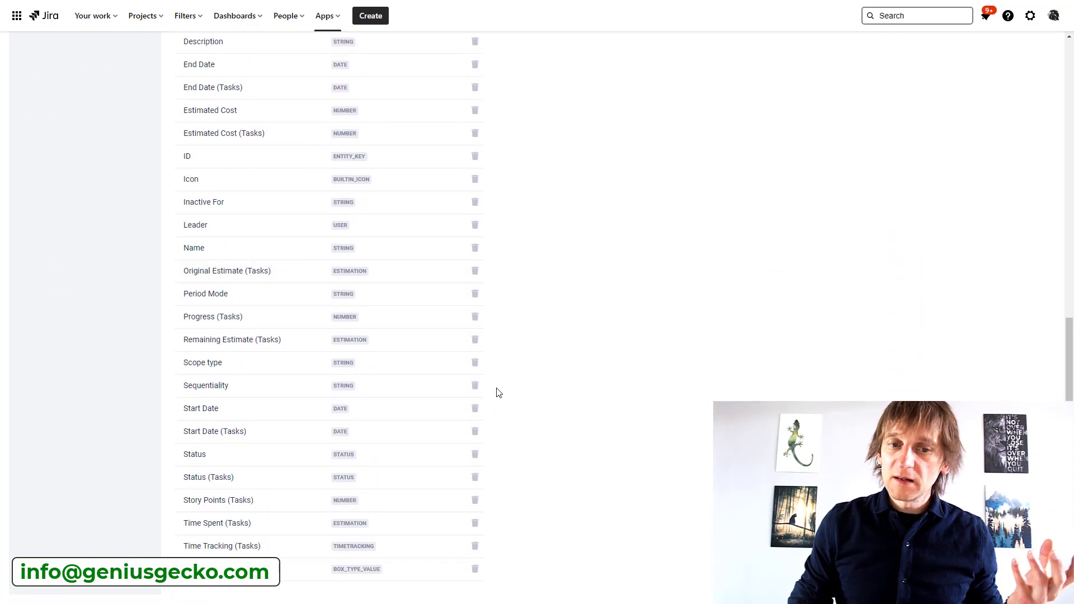
scroll(498, 392, "up", 12)
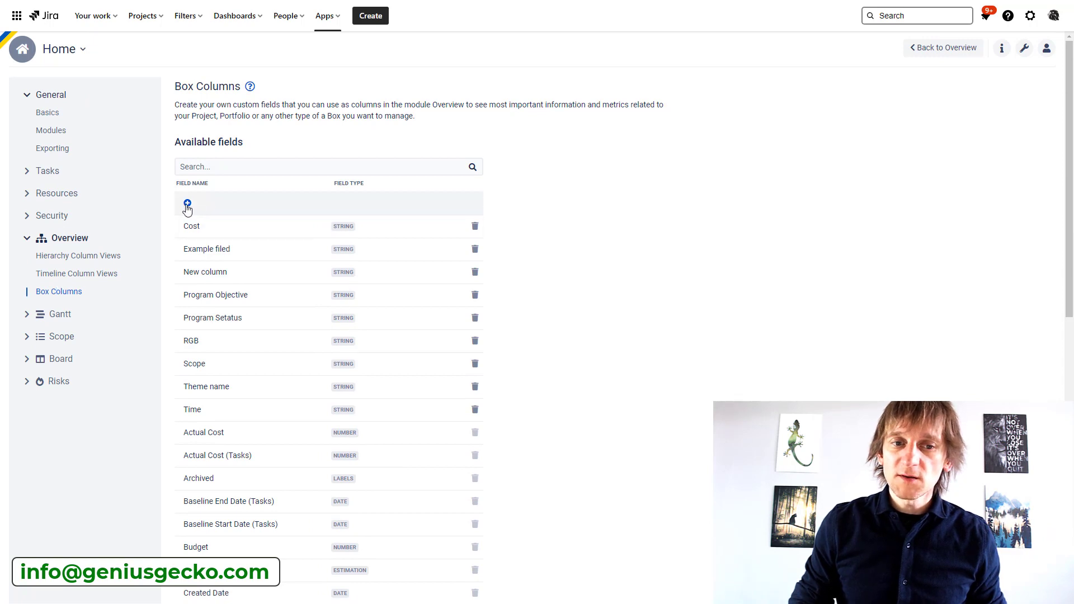
Add a blank box-column row and view its field types: String, Number, Date, Estimation
left_click(187, 203)
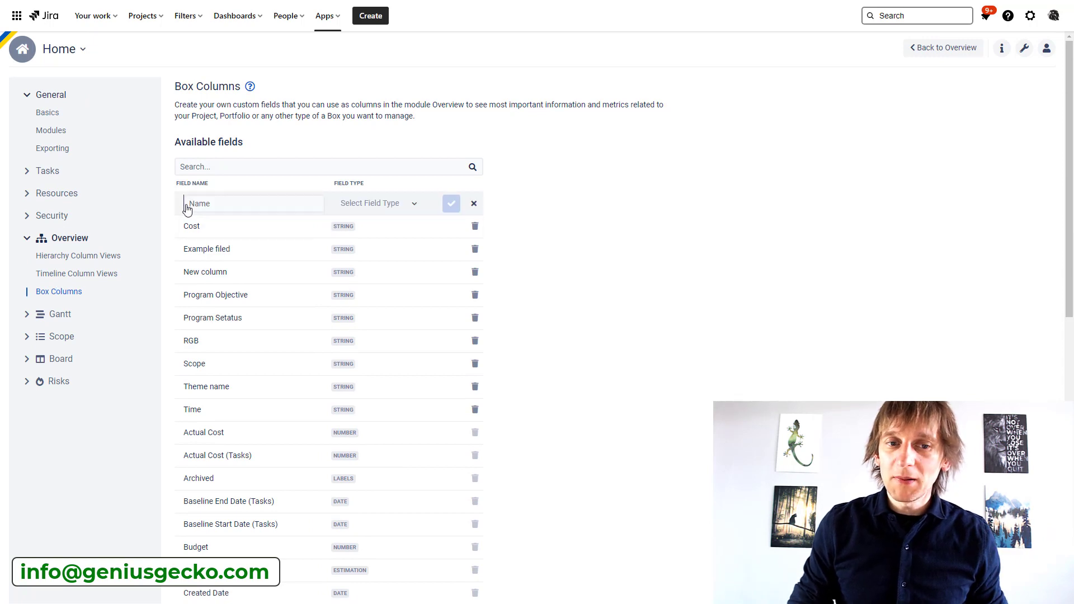
left_click(387, 204)
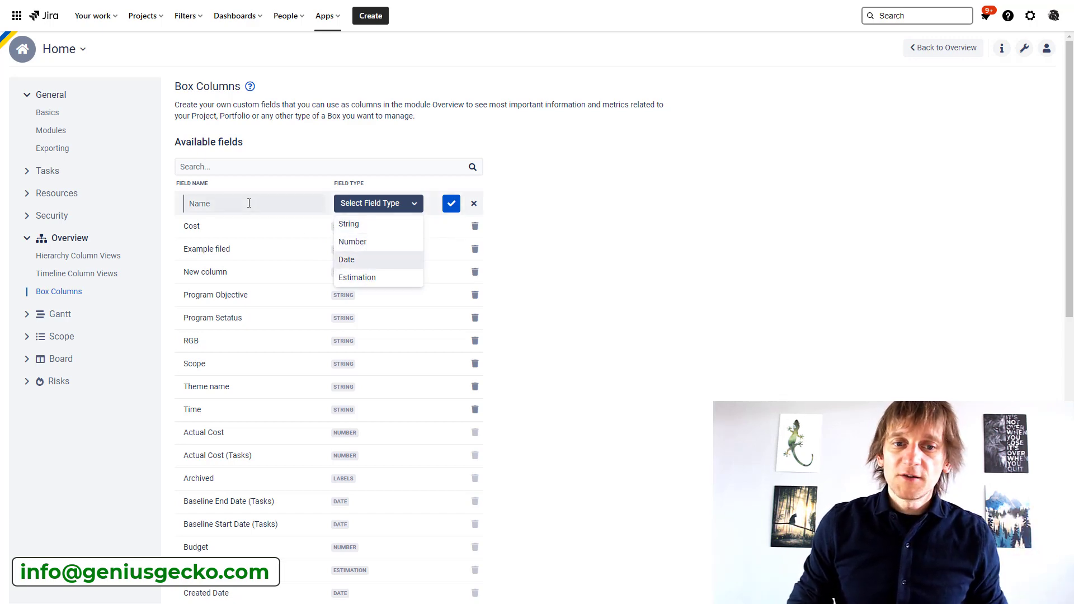
left_click(268, 203)
left_click(368, 205)
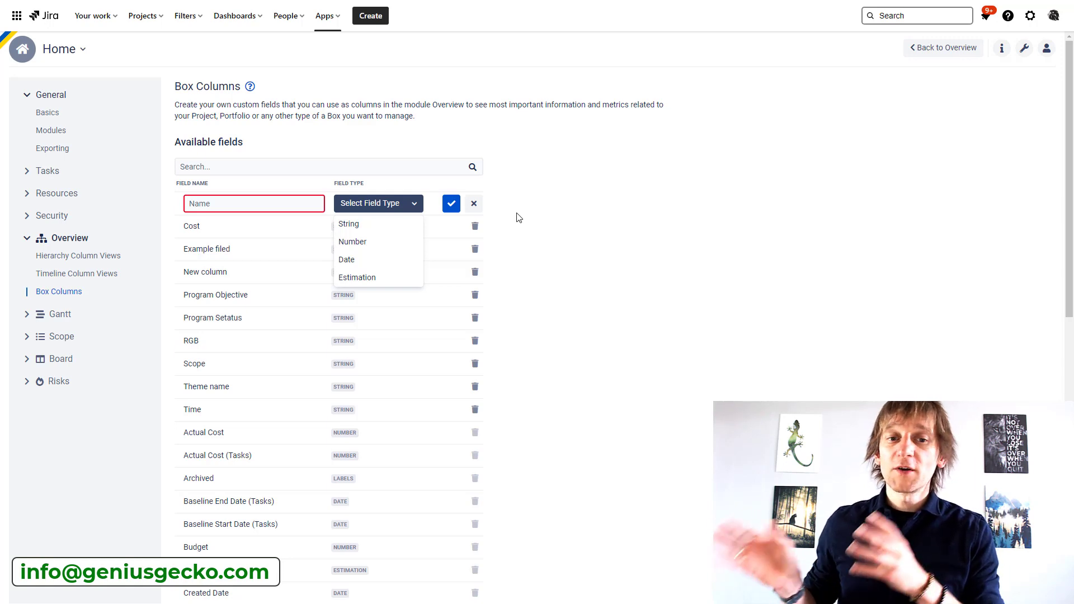
Reload the Box Columns settings page with F5
key("F5")
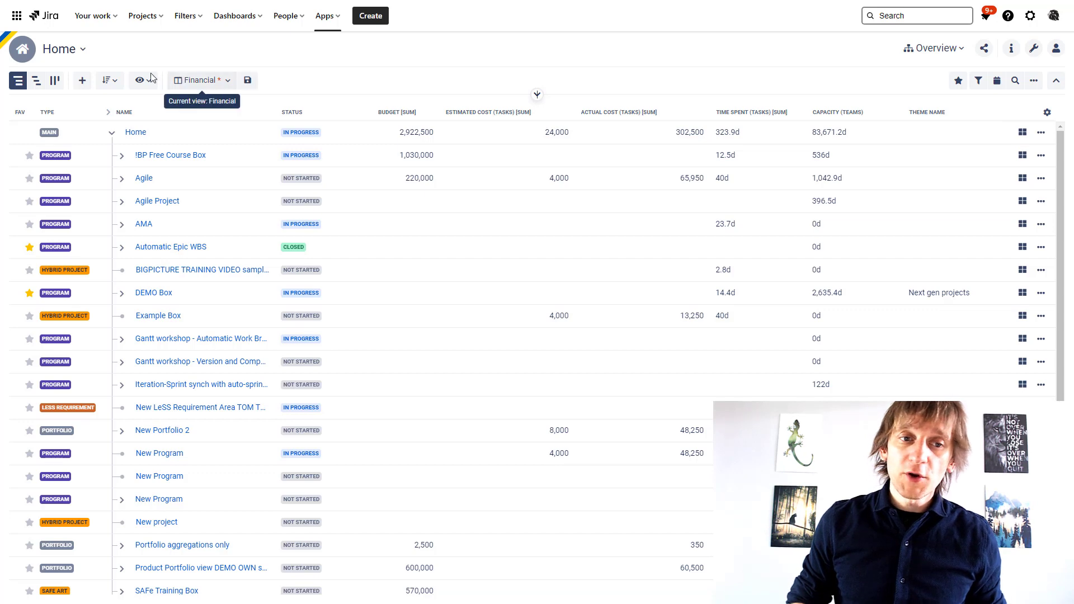
Check the Sort by options, then open the DEMO Box program from the Overview table
left_click(110, 84)
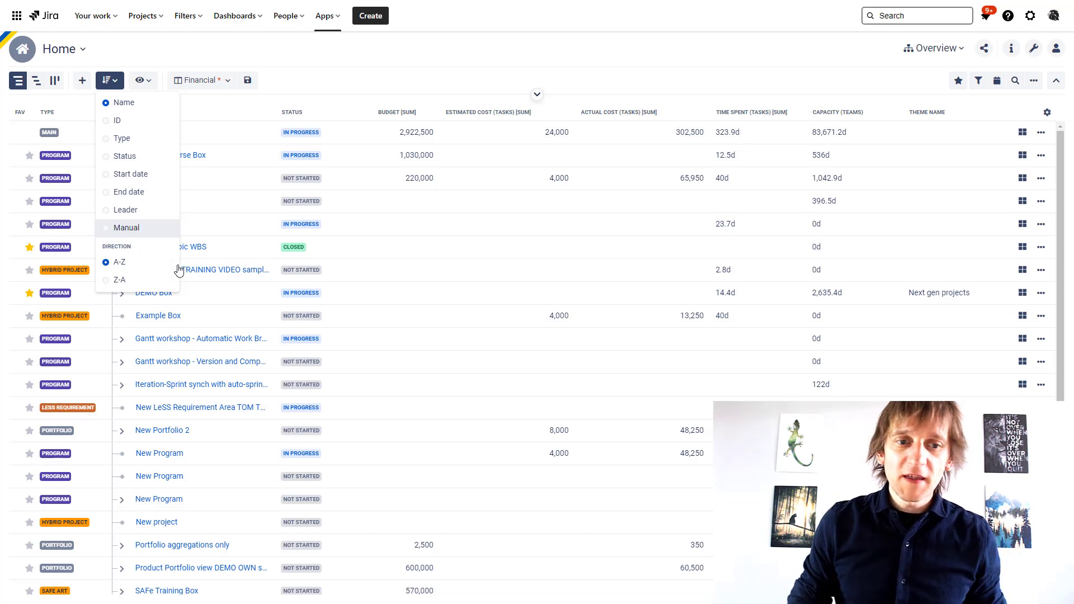
left_click(250, 251)
left_click(159, 297)
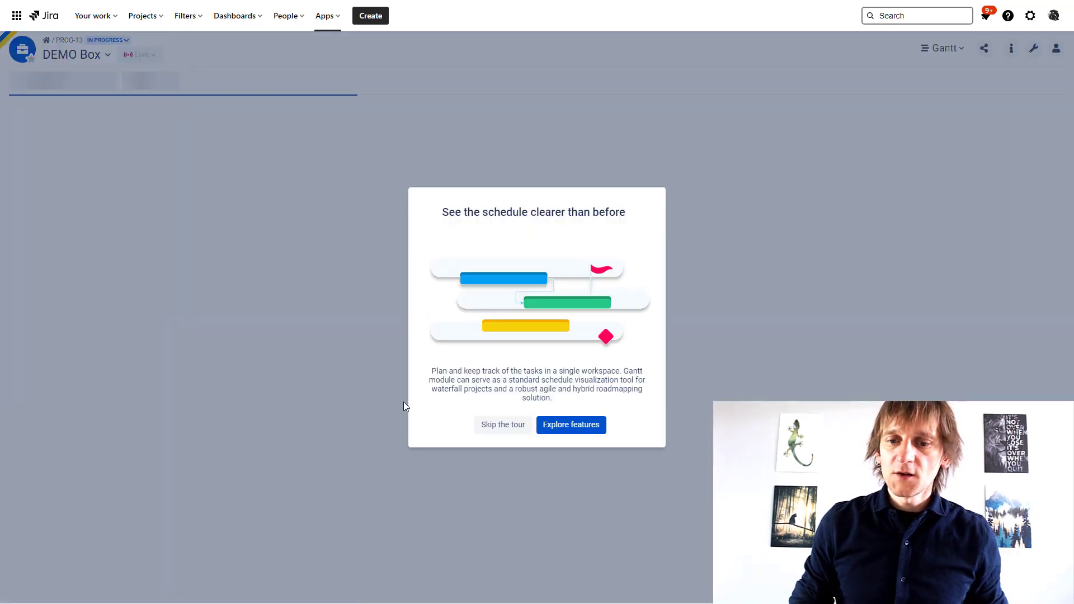
Skip the Gantt introduction tour and view DEMO Box's task organising options and module list
left_click(501, 426)
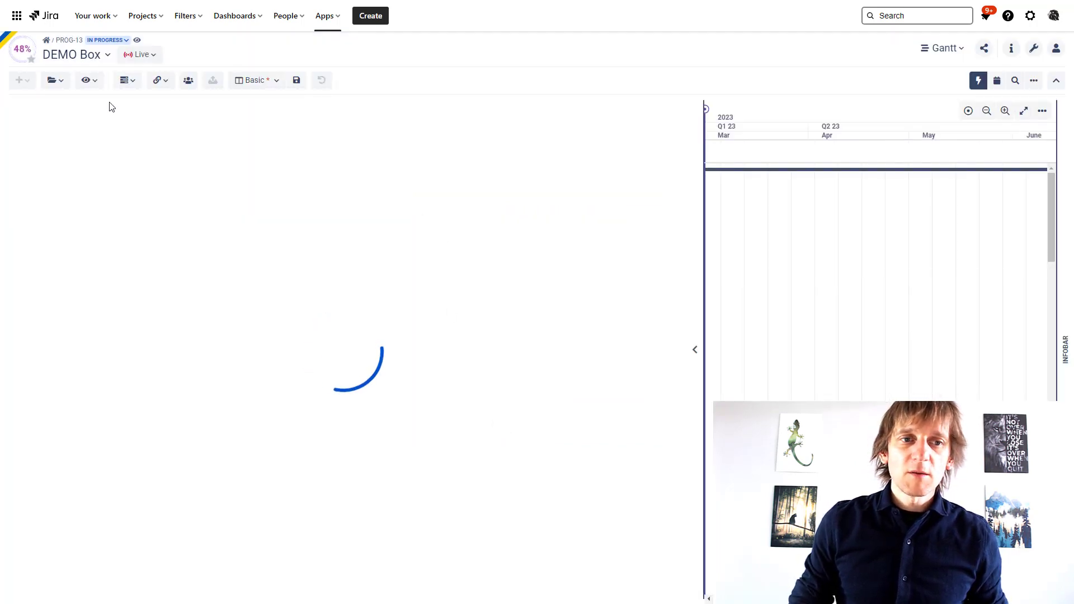
left_click(55, 80)
mouse_move(71, 108)
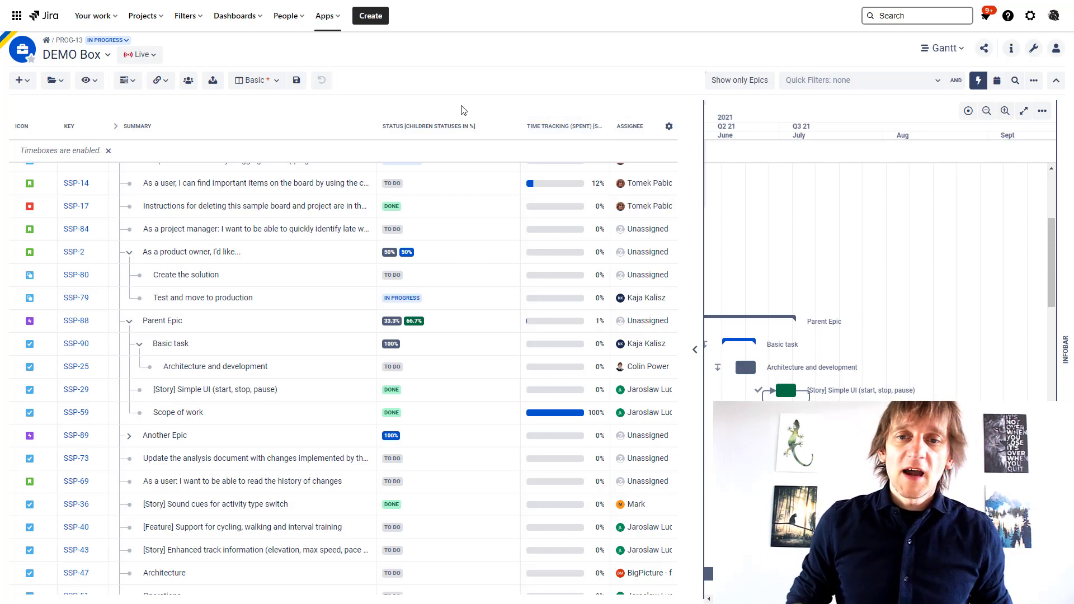
left_click(958, 50)
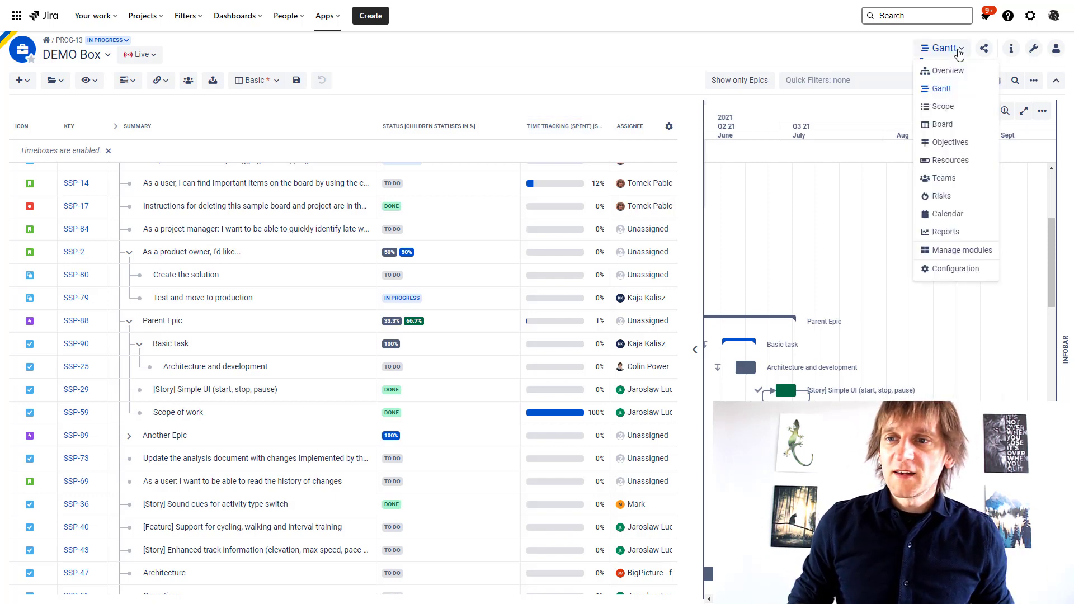
Switch DEMO Box to Overview and add the Theme name column by searching 'the'
left_click(959, 79)
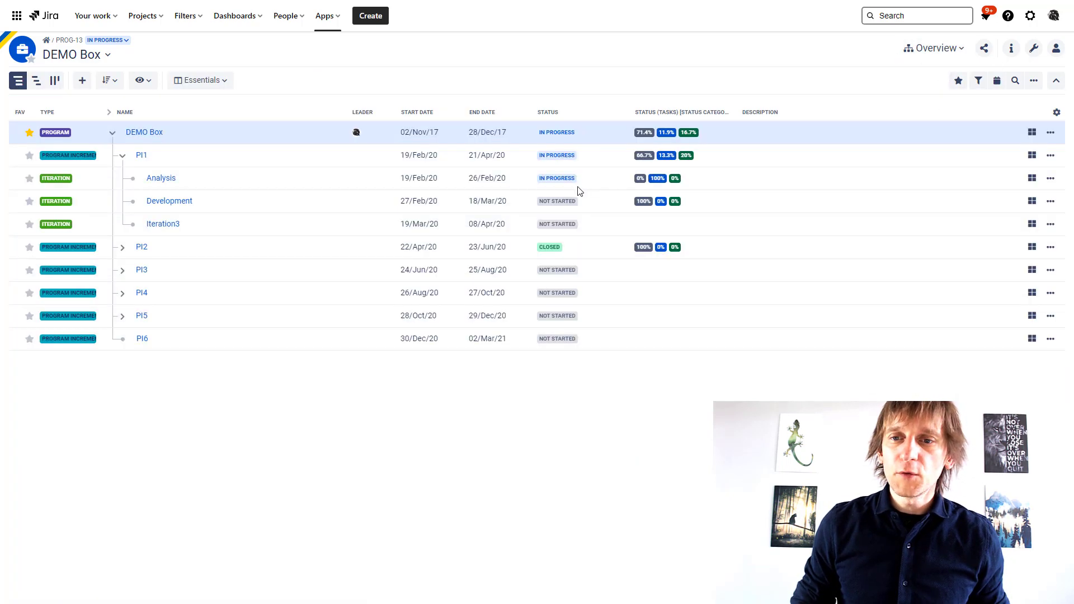
left_click(110, 84)
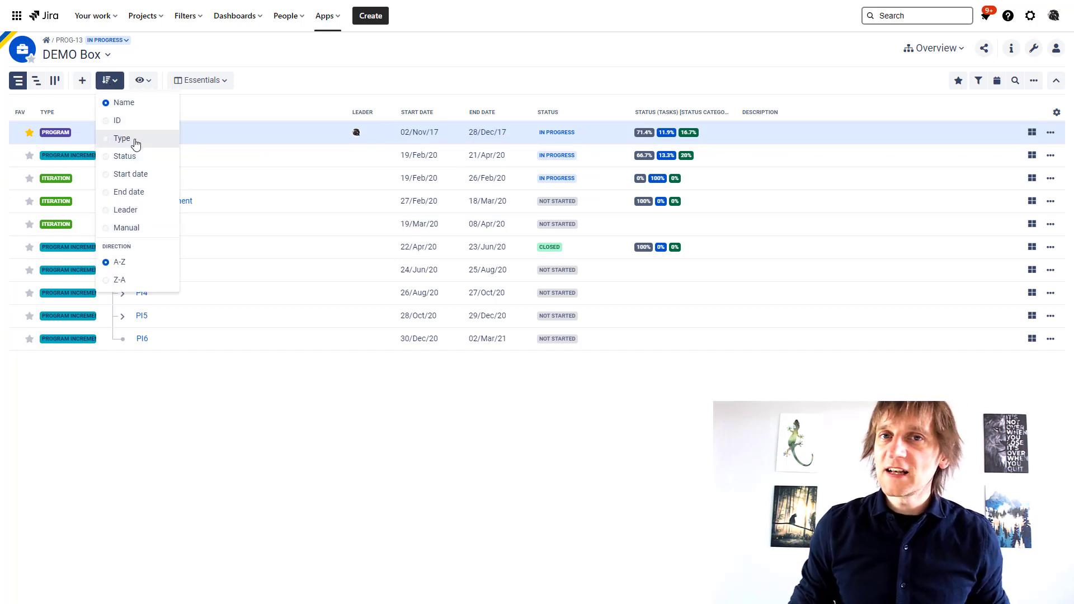
left_click(1056, 114)
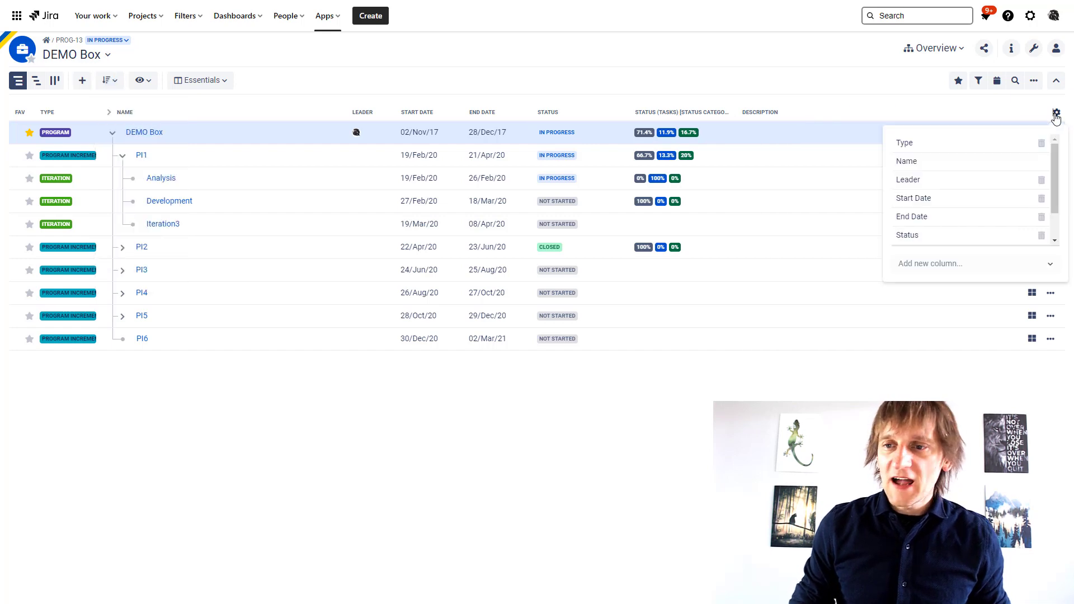
left_click(943, 271)
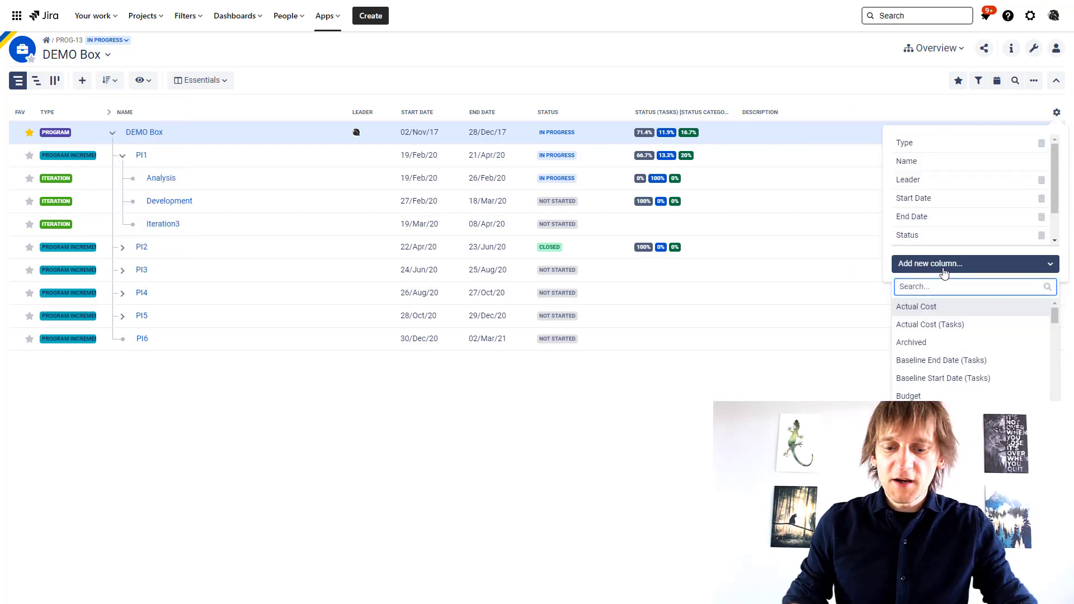
type("the")
left_click(929, 307)
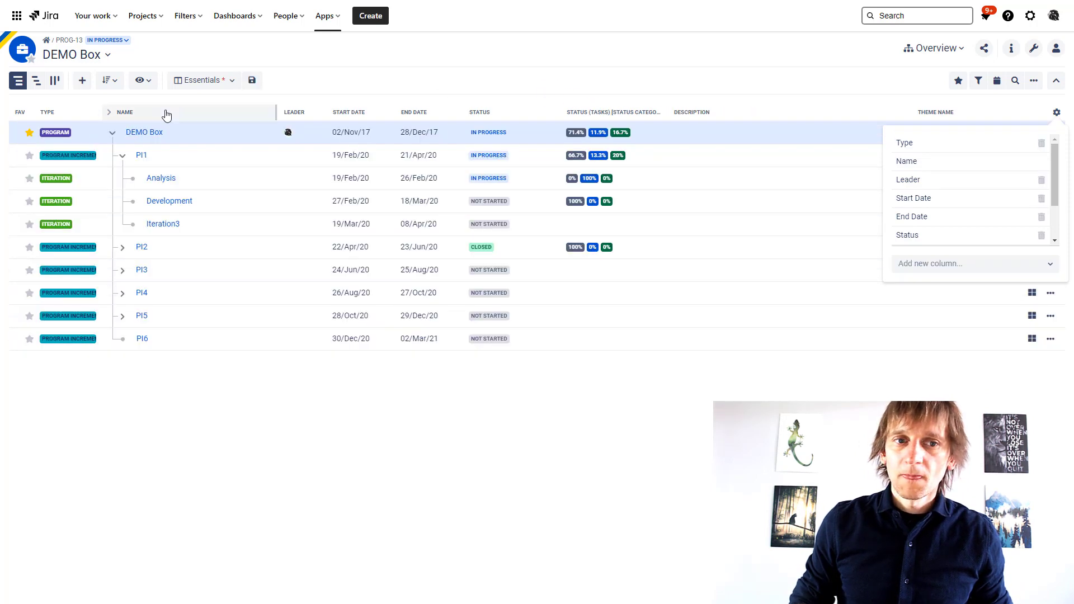
Close the column panel and review the Sort by options on DEMO Box's Overview
left_click(110, 82)
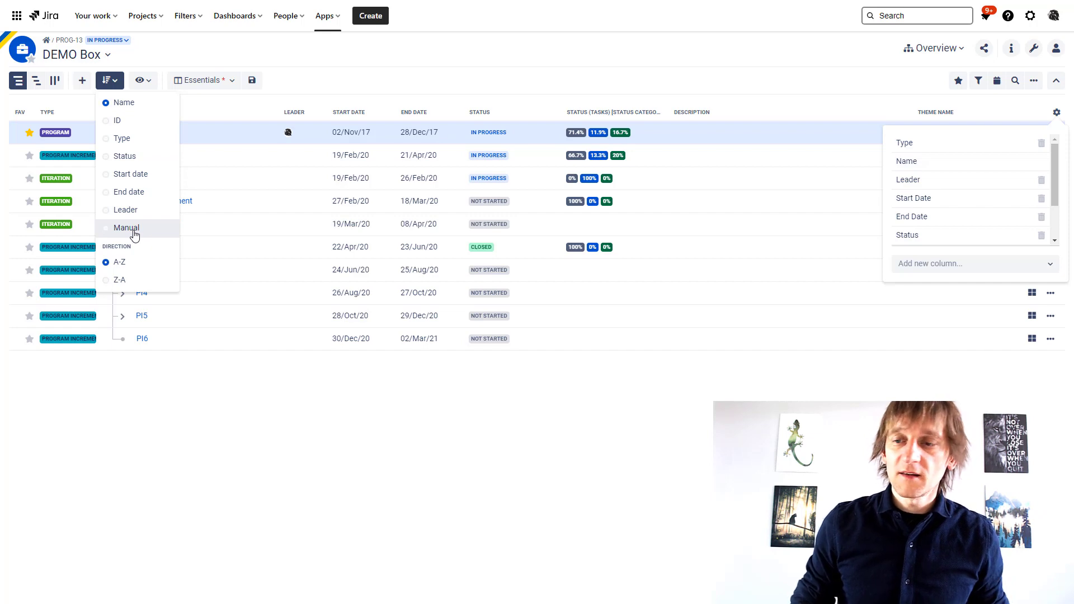
left_click(1056, 115)
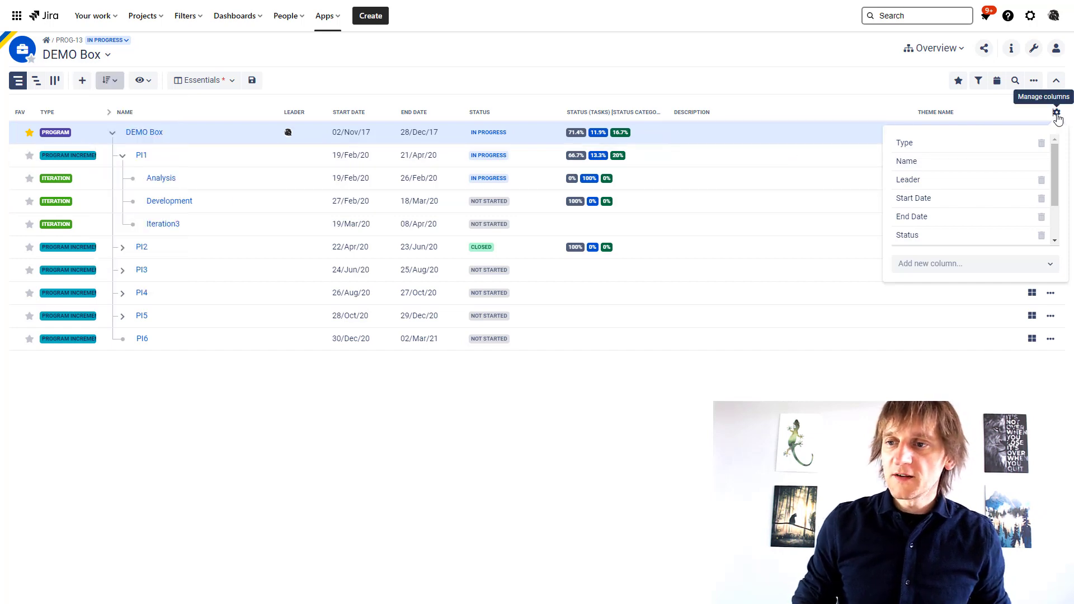
left_click(1057, 115)
left_click(109, 80)
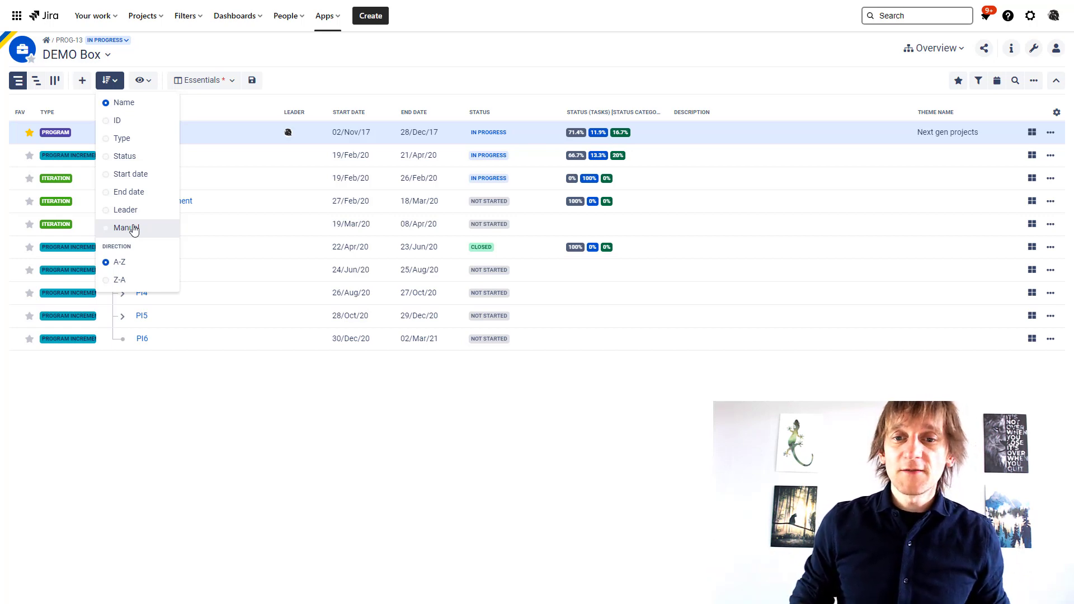
left_click(312, 84)
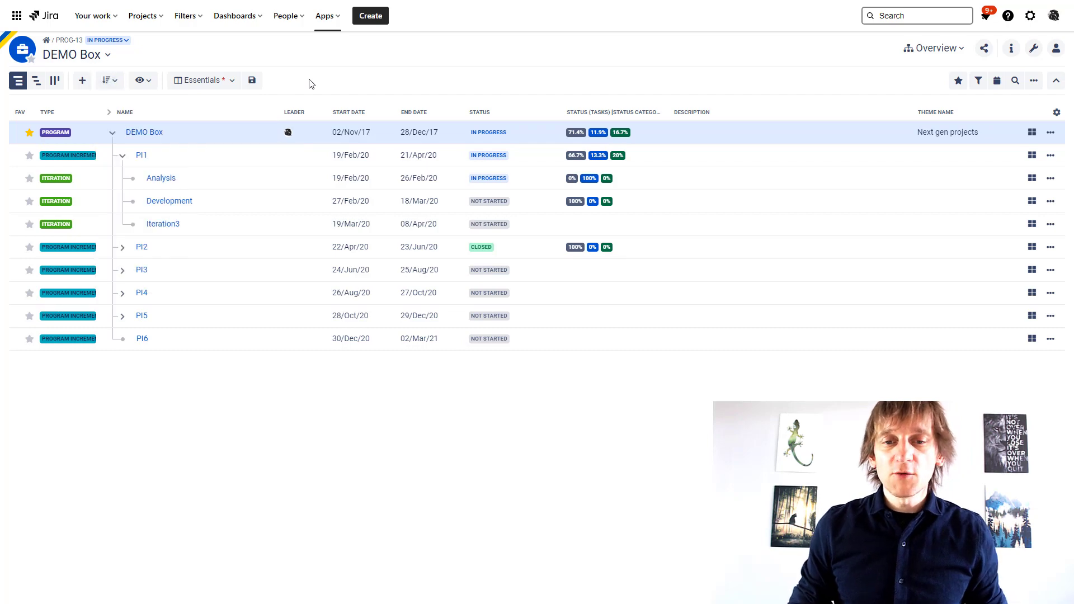